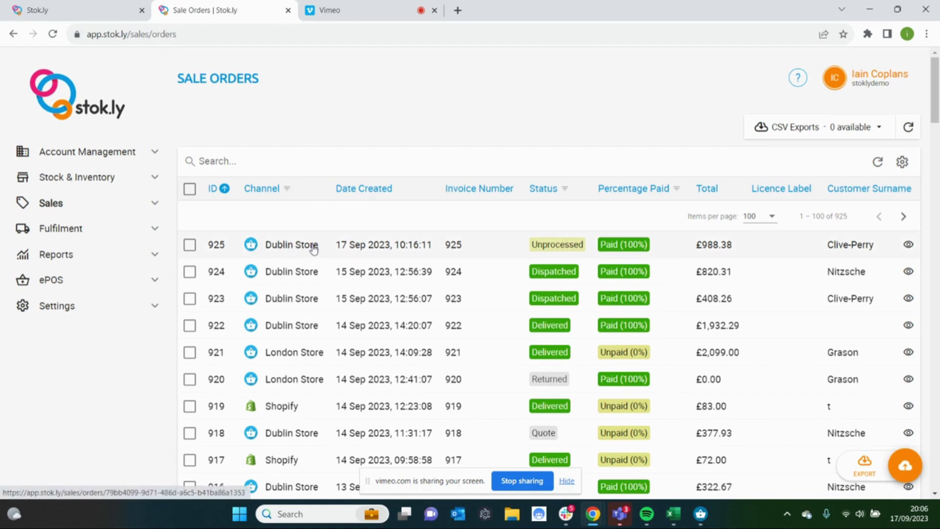
Bulk-process sale order 925 and close the 15/15 completion summary
click(190, 245)
click(635, 216)
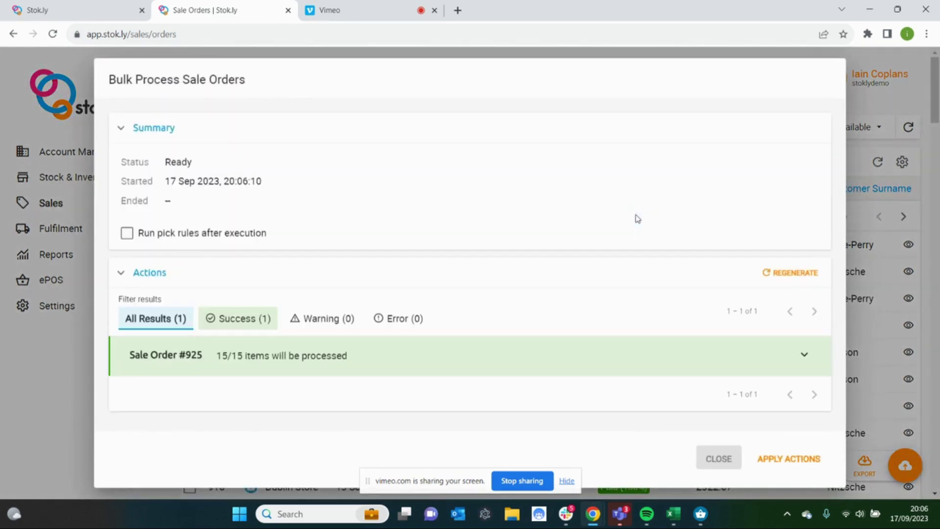
click(799, 461)
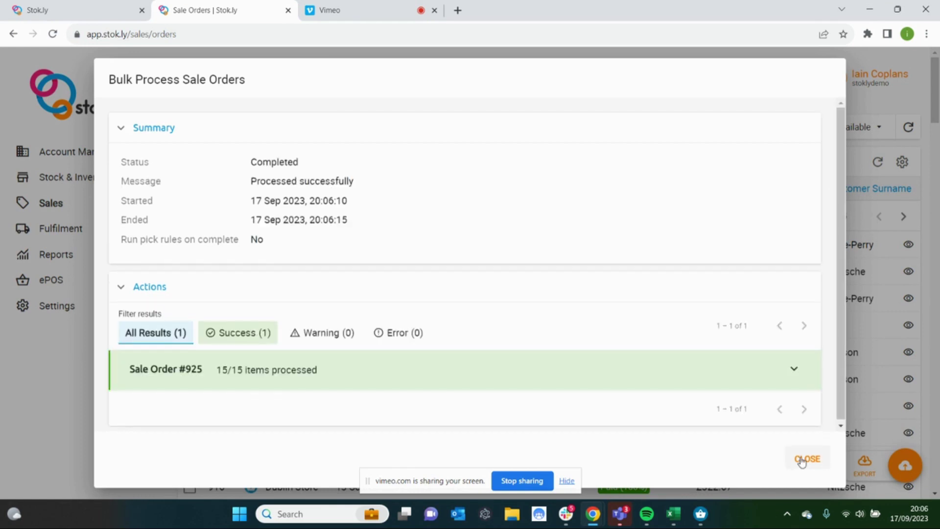
click(802, 460)
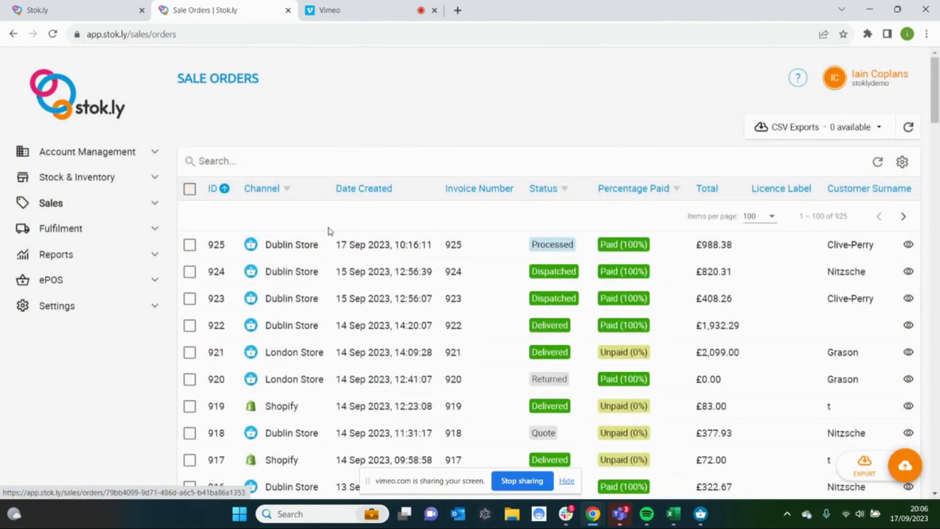
Review goods out note 384 for order 925 and its items, then open the Picks list
click(146, 226)
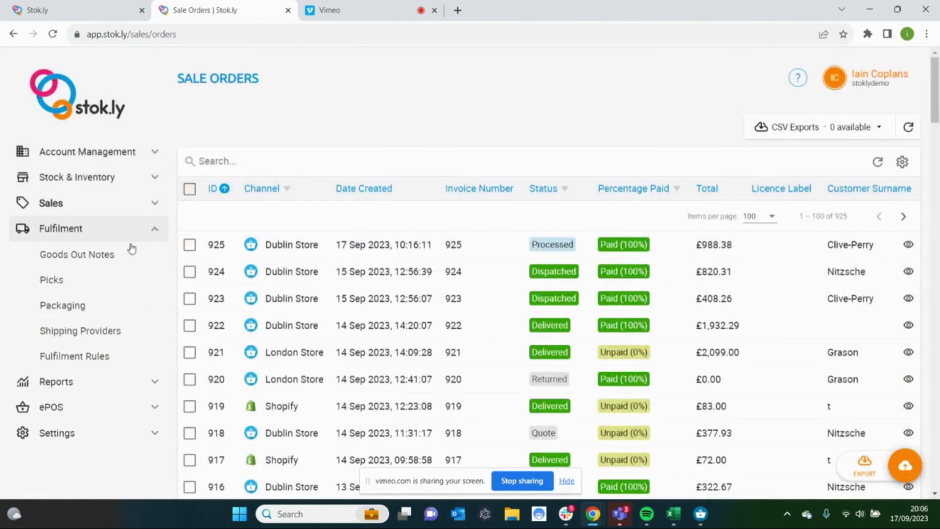
click(131, 258)
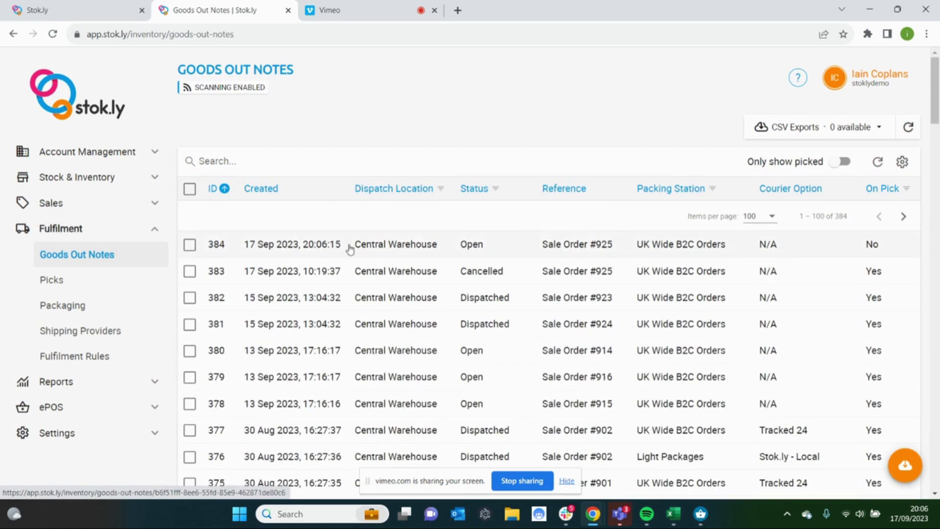
click(351, 245)
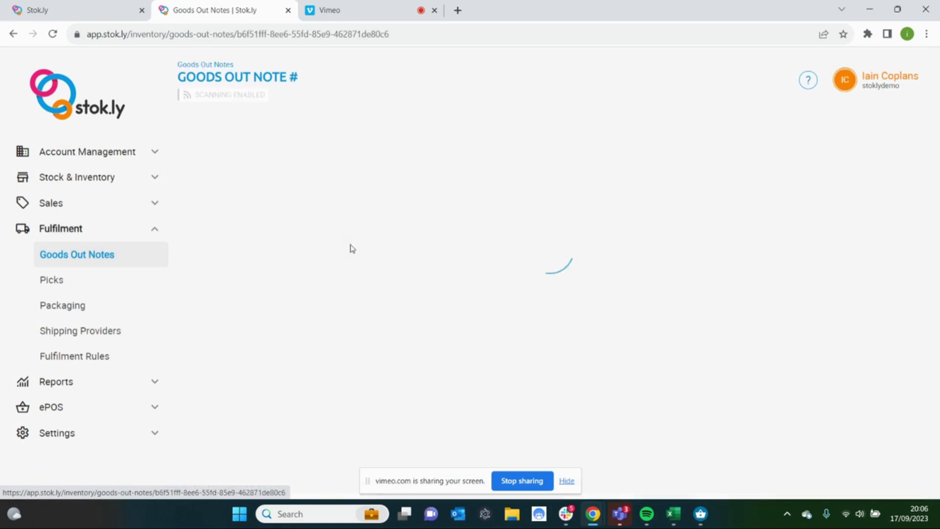
scroll(349, 247, down, 4)
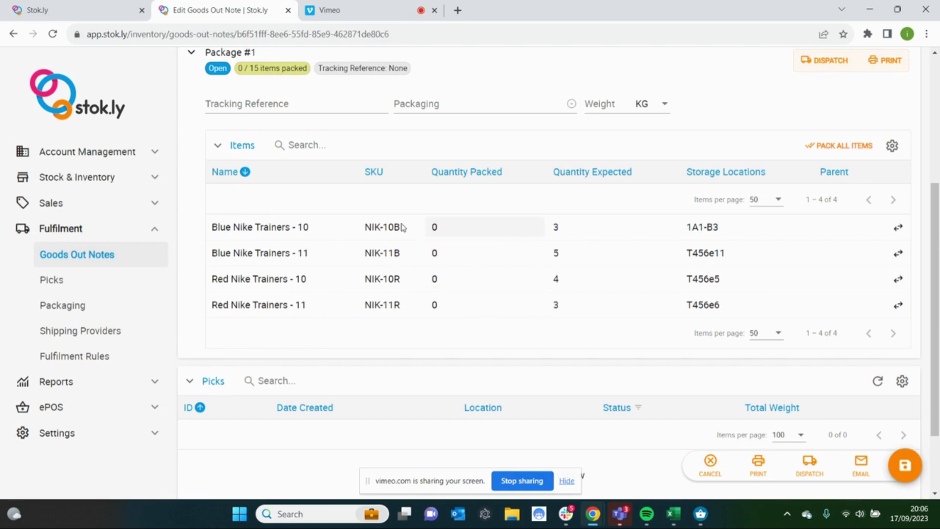
mouse_move(533, 258)
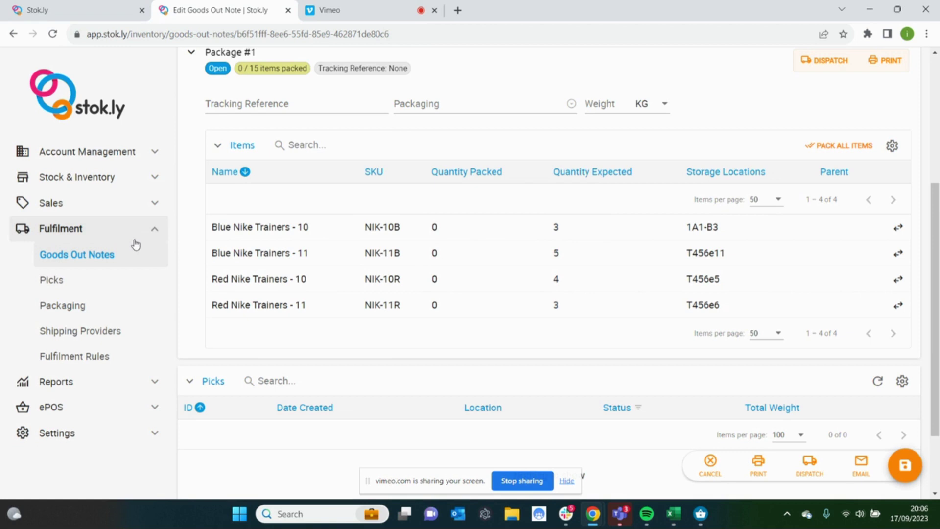
click(74, 287)
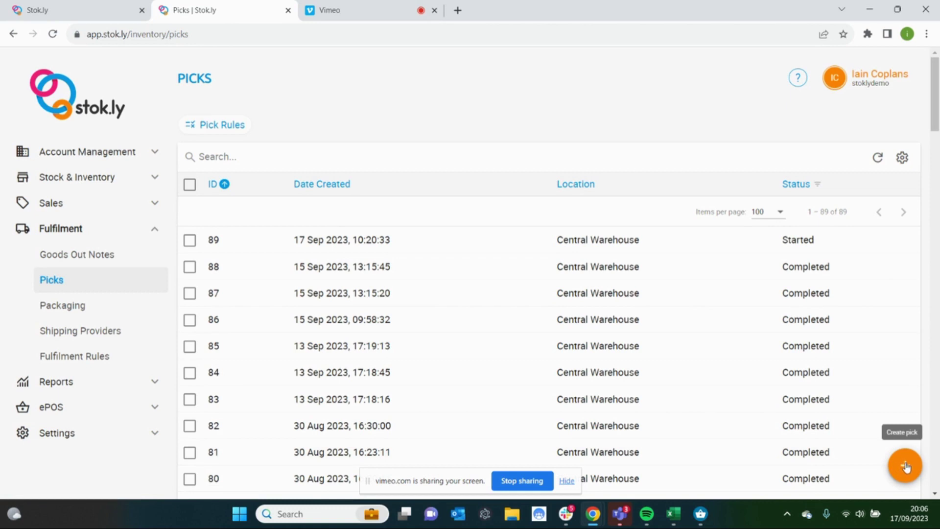
Start a new pick from Central Warehouse including goods out note 384
click(904, 466)
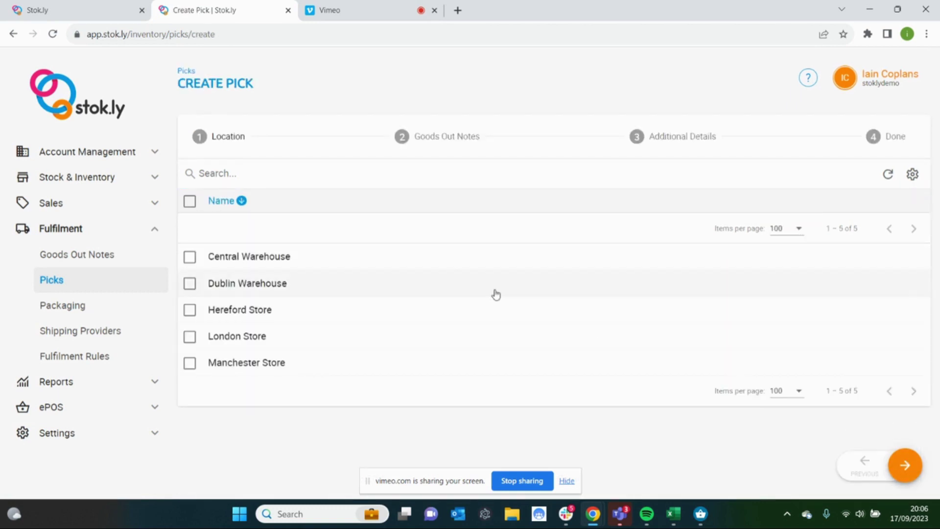
click(190, 257)
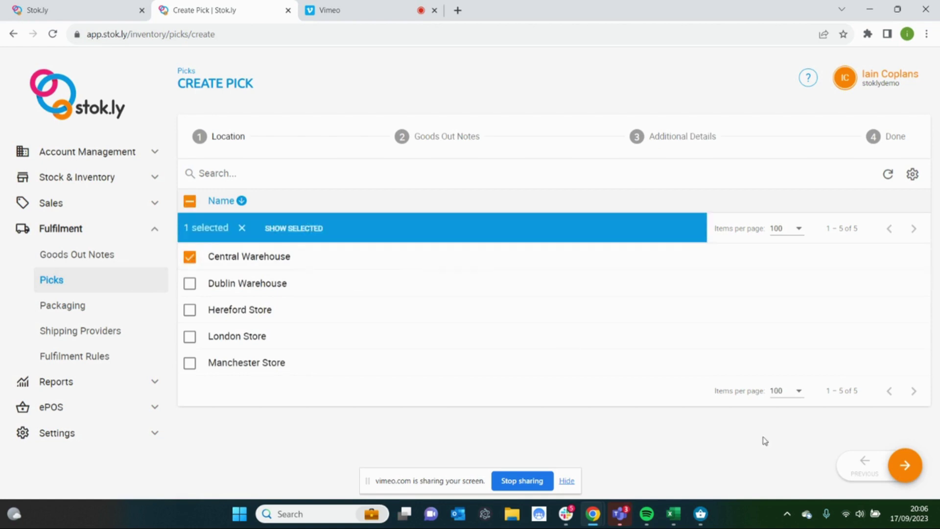
click(905, 464)
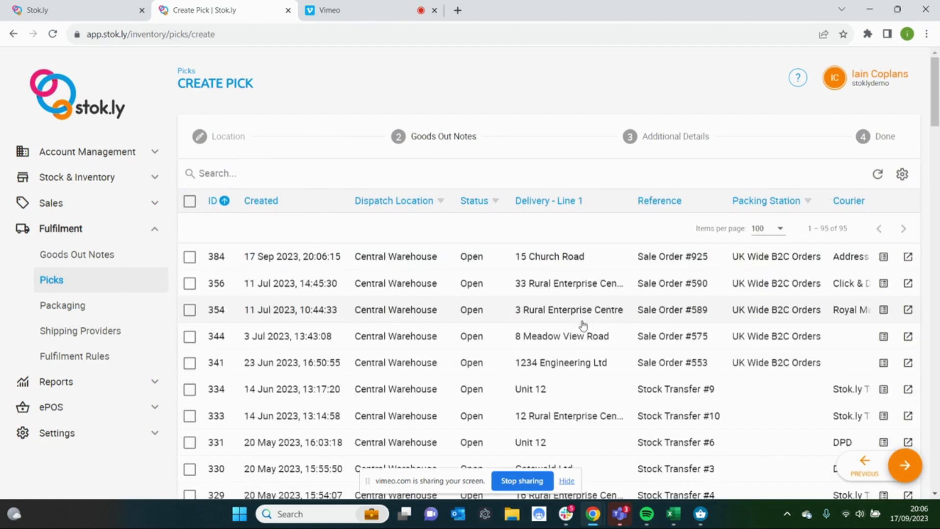
click(190, 258)
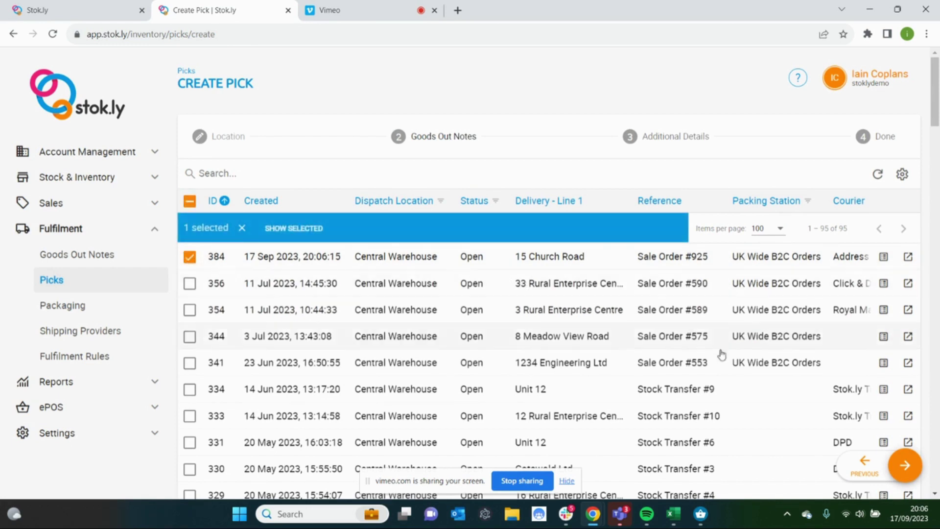
click(905, 464)
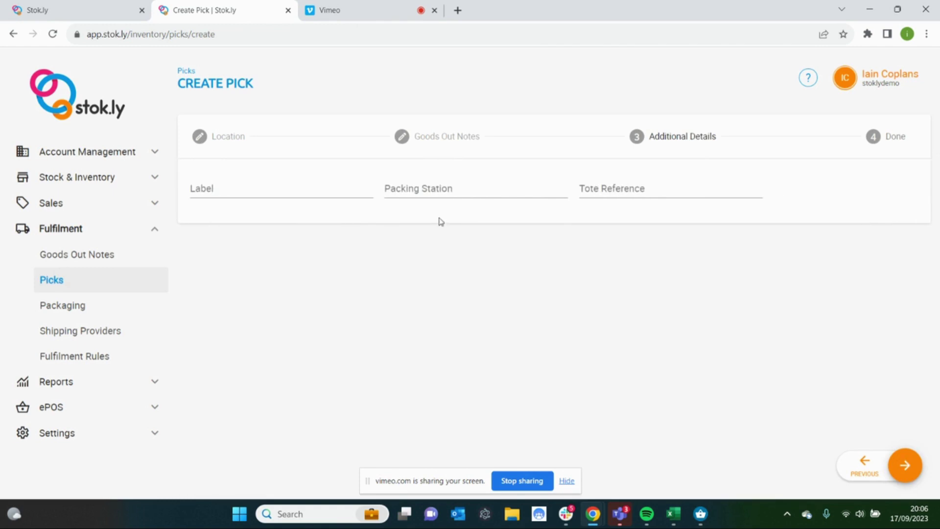
Label the pick 'Trainers' with packing station UK Wide B2C Orders and create it
click(227, 192)
text(Tra)
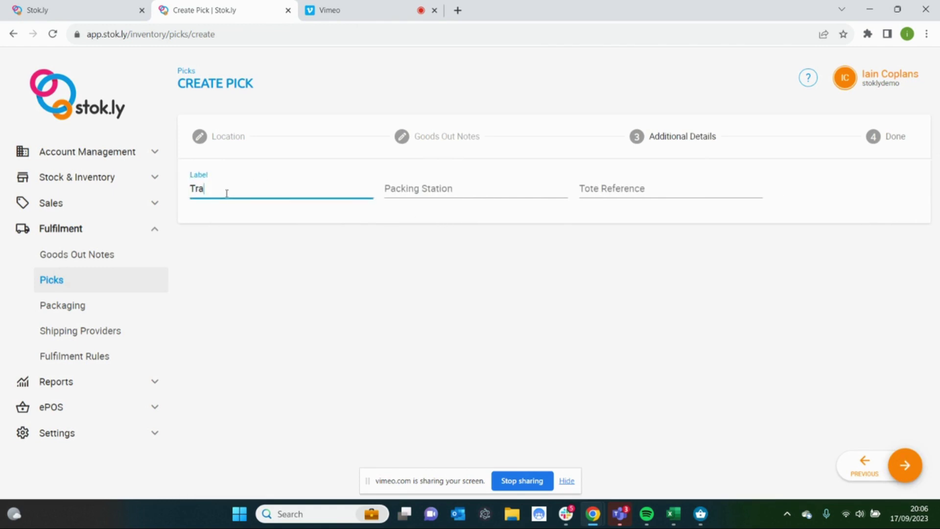
text(iners)
key(Tab)
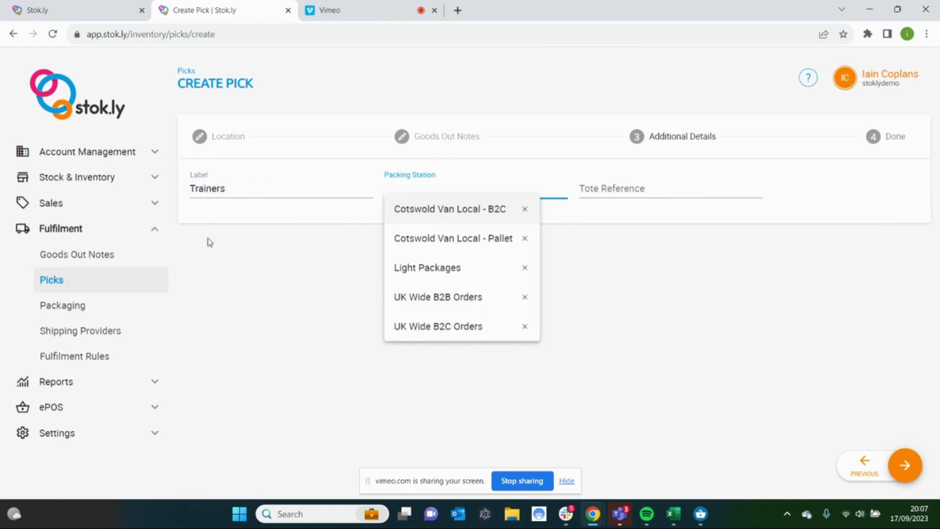
click(441, 326)
click(701, 361)
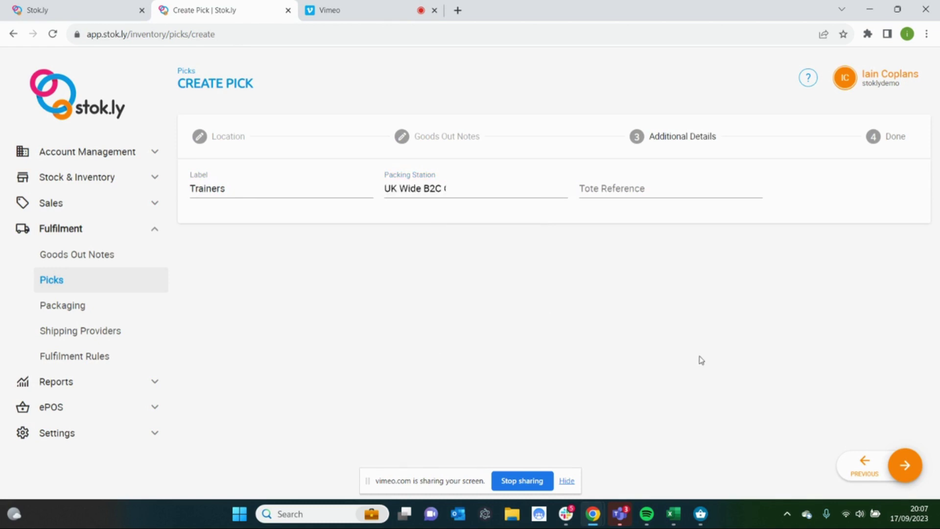
click(904, 462)
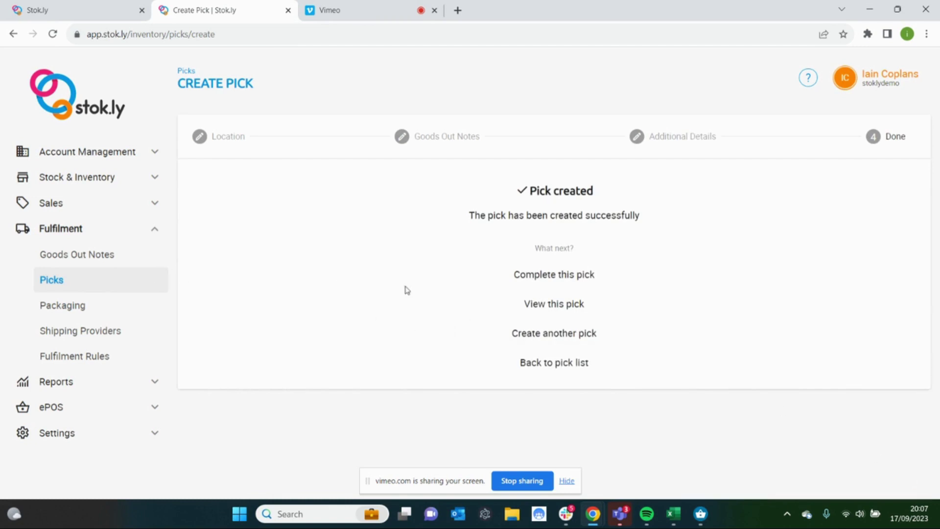
Open the newly created pick 90 and confirm leaving the create page
click(549, 307)
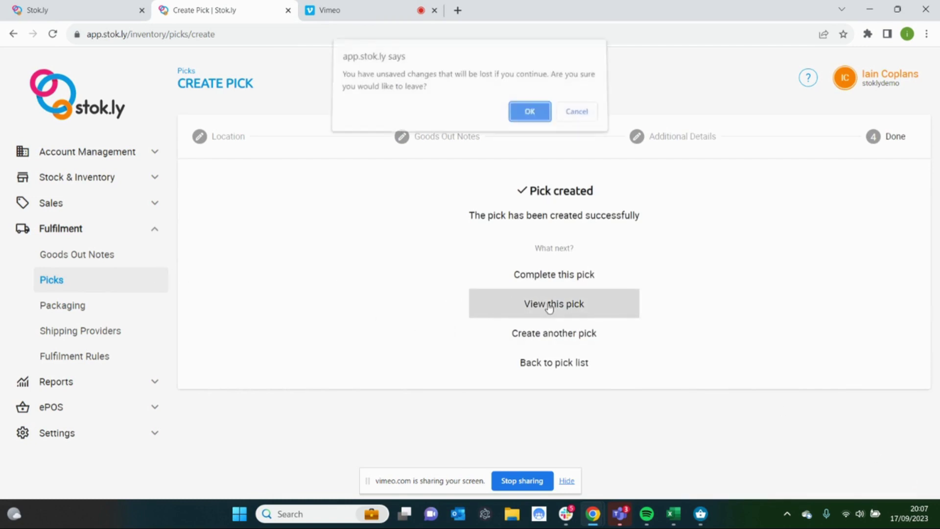
click(528, 111)
scroll(527, 122, down, 3)
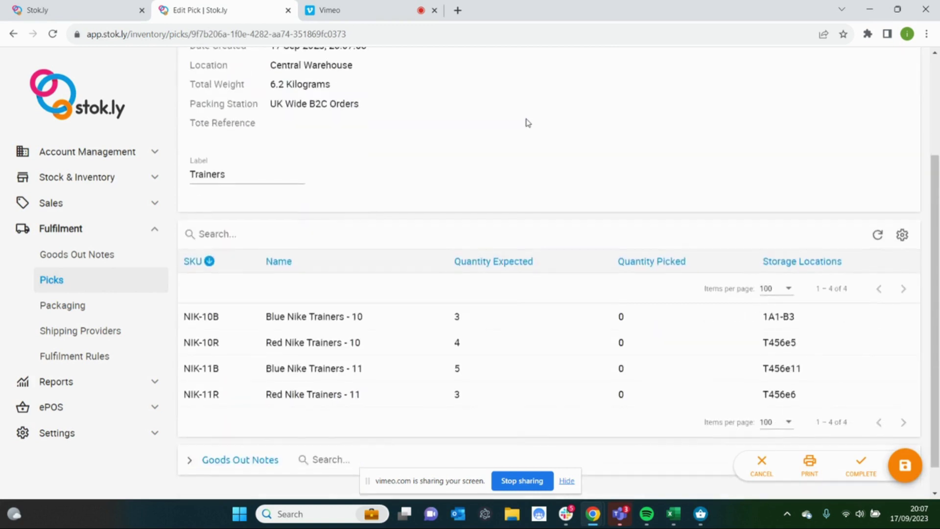
scroll(528, 123, up, 4)
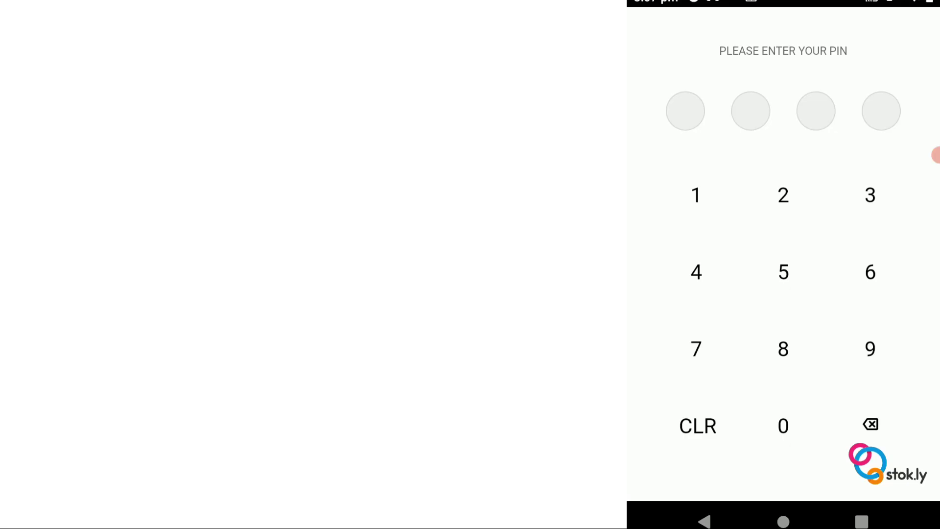
Unlock the mobile app with the PIN and open pick #90 from the picks list
click(696, 195)
click(782, 195)
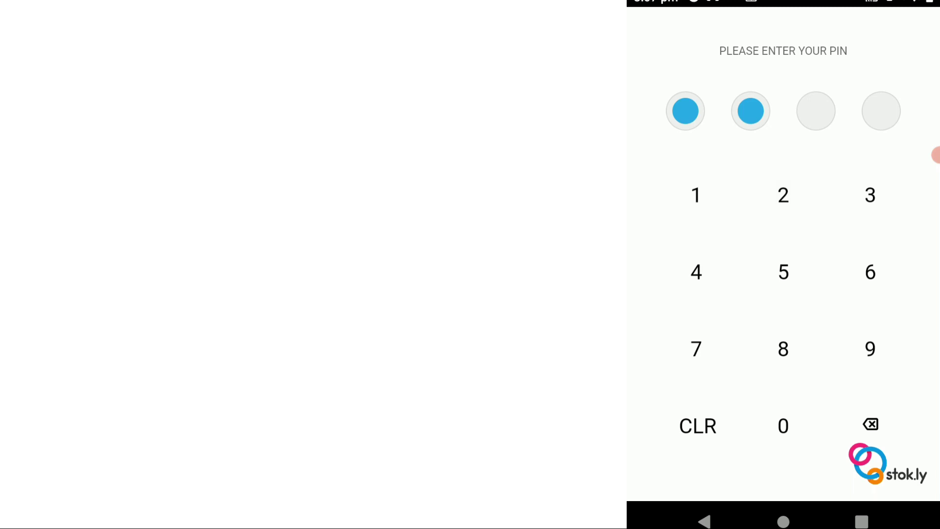
click(870, 194)
click(870, 195)
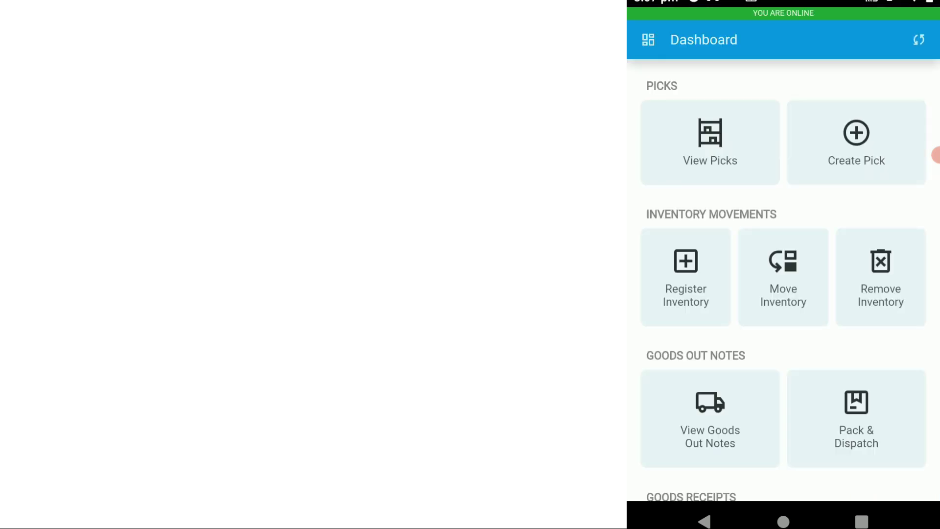
click(710, 142)
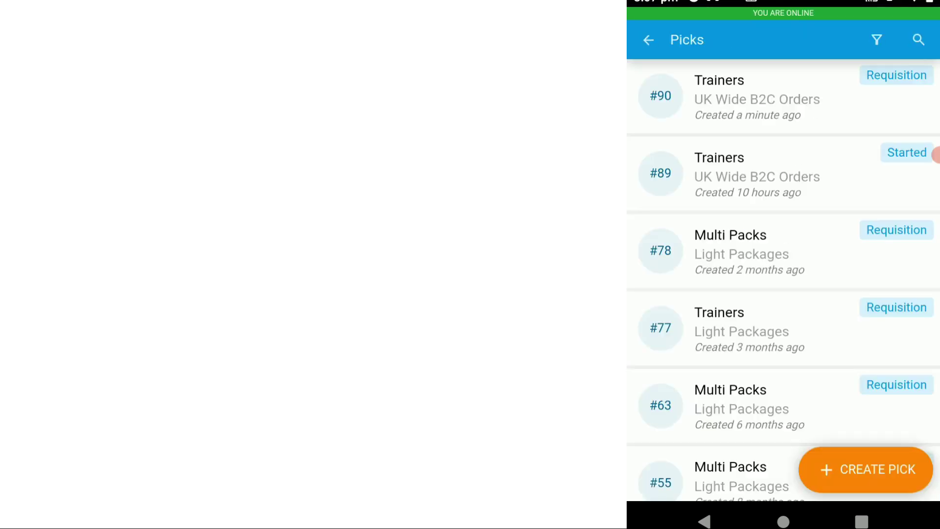
click(753, 97)
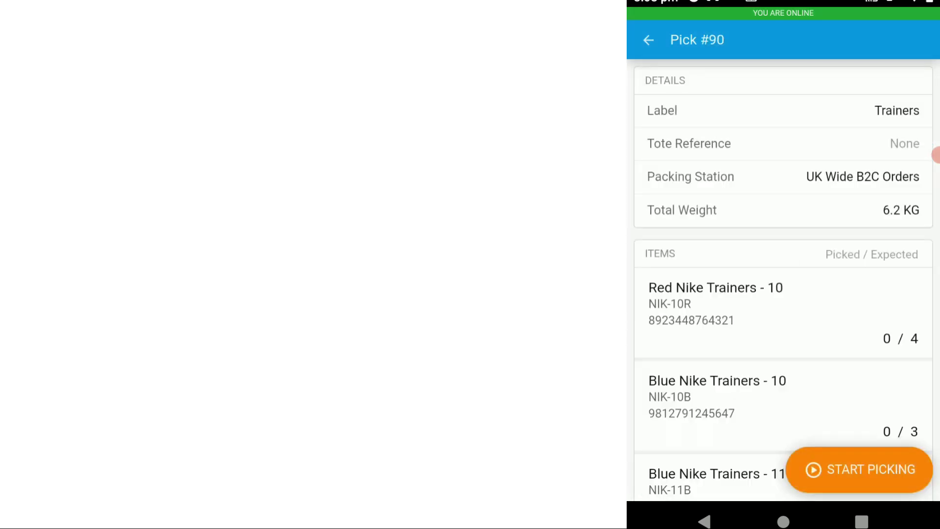
scroll(936, 155, down, 5)
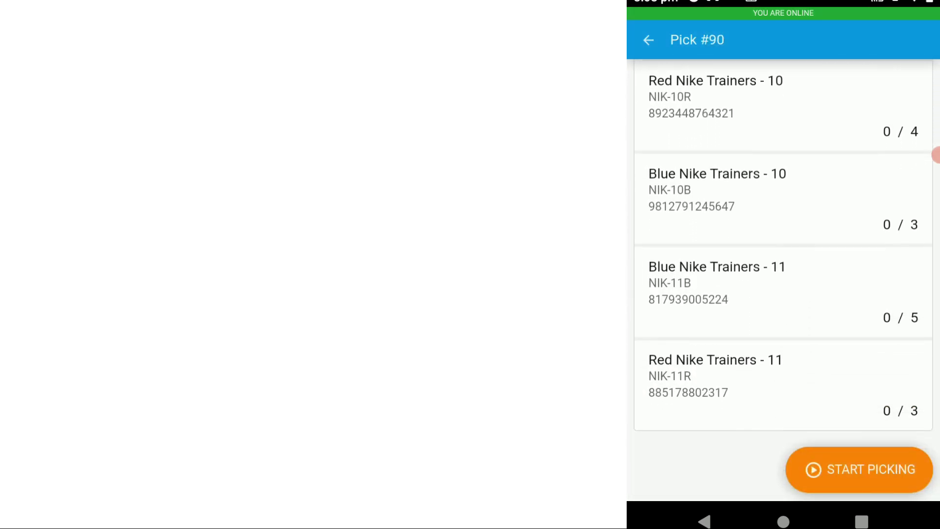
scroll(936, 155, up, 2)
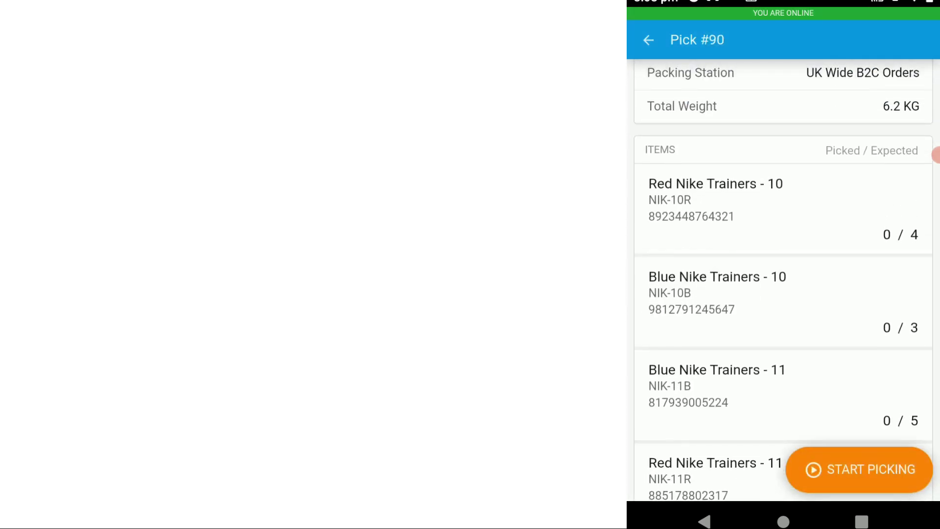
Check the details of Red Nike Trainers - 10, then return to pick #90
click(783, 205)
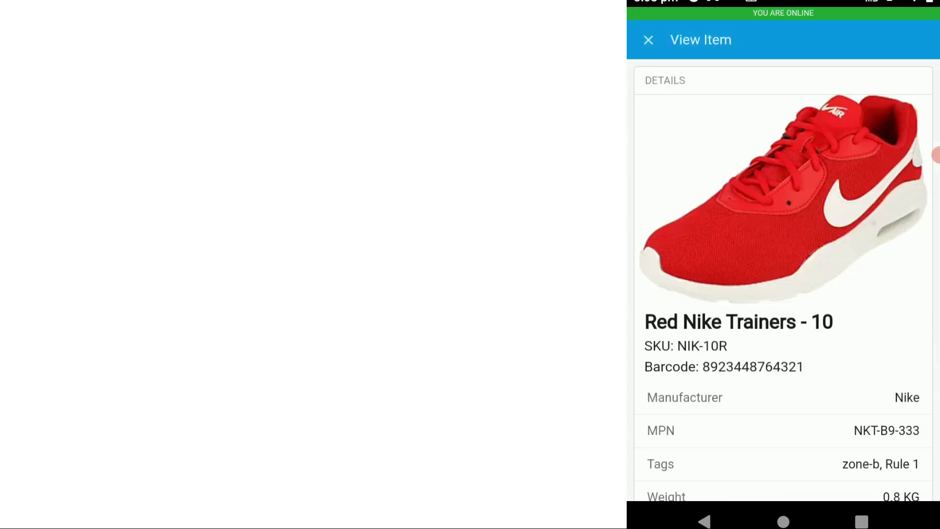
scroll(935, 154, down, 5)
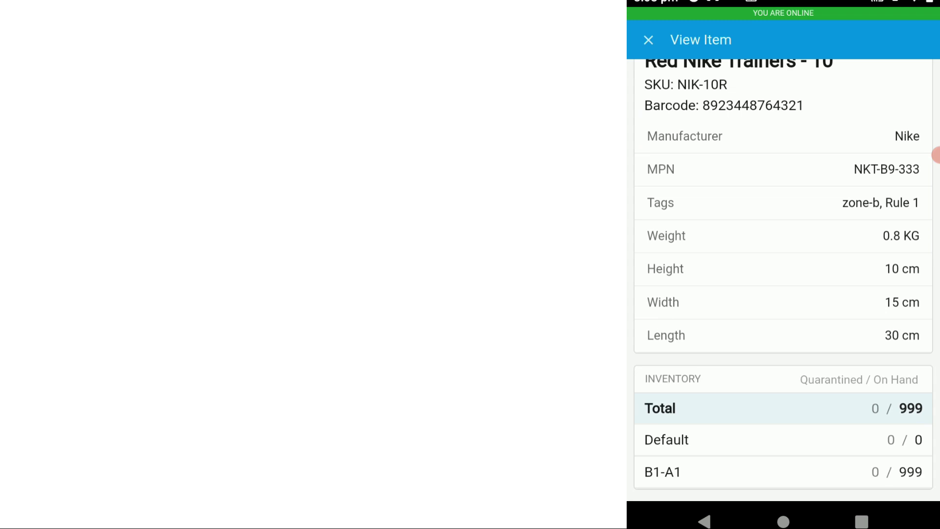
key(Escape)
scroll(936, 155, up, 3)
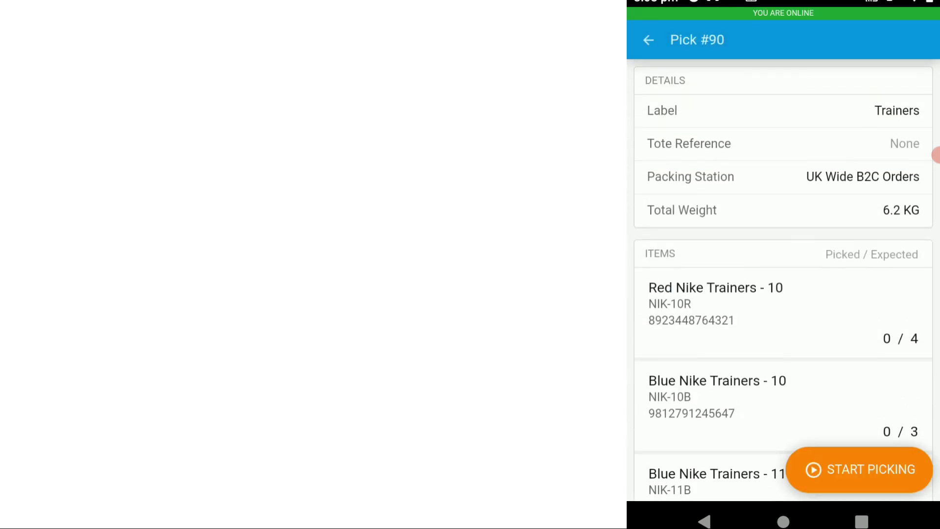
Start picking pick #90 using Trolley 1 chosen from the list
key(Return)
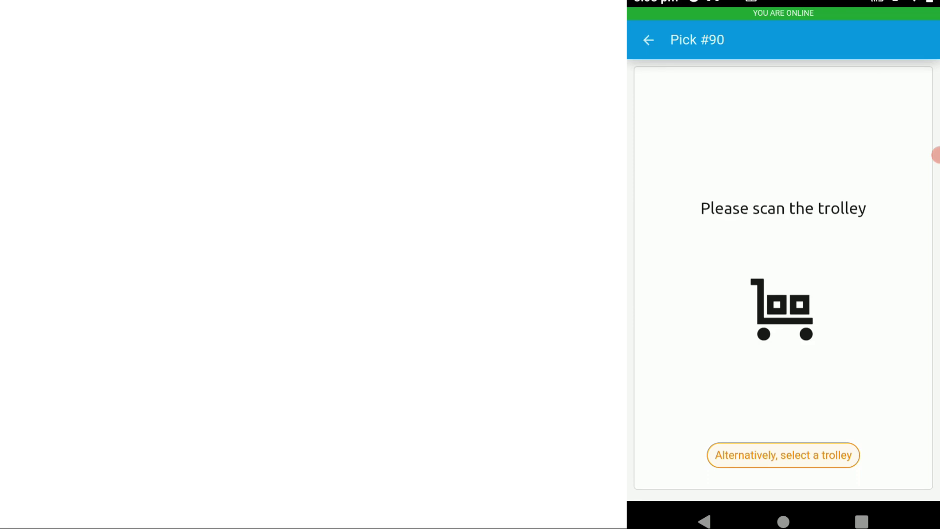
key(Return)
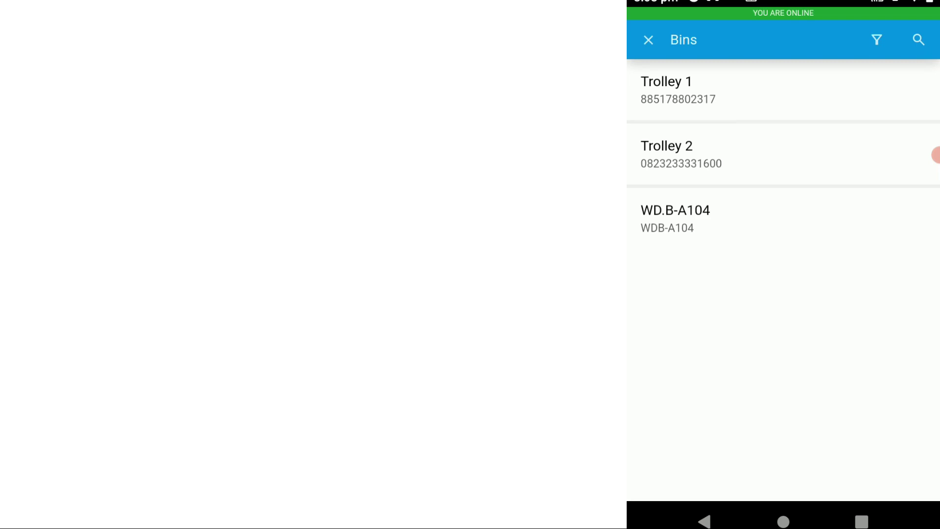
key(Return)
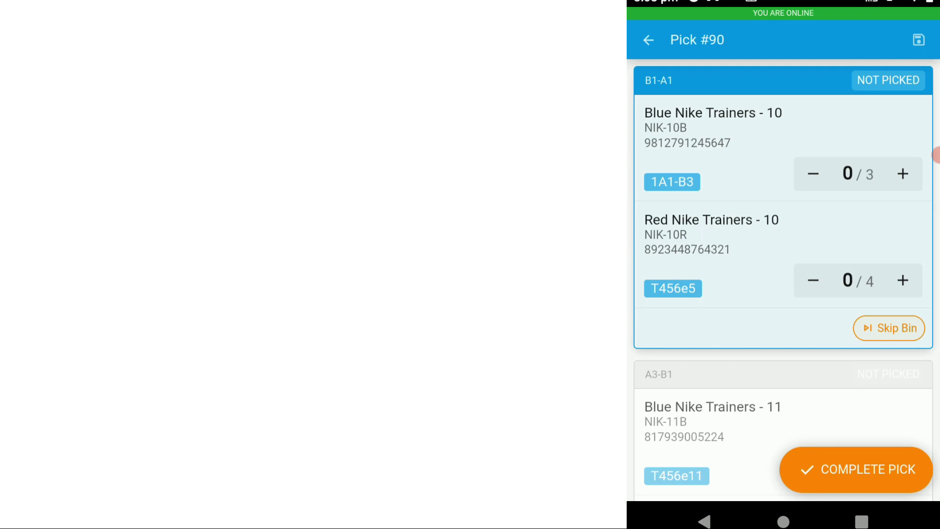
Mark three Blue Nike Trainers - 10 as picked
click(936, 155)
click(935, 155)
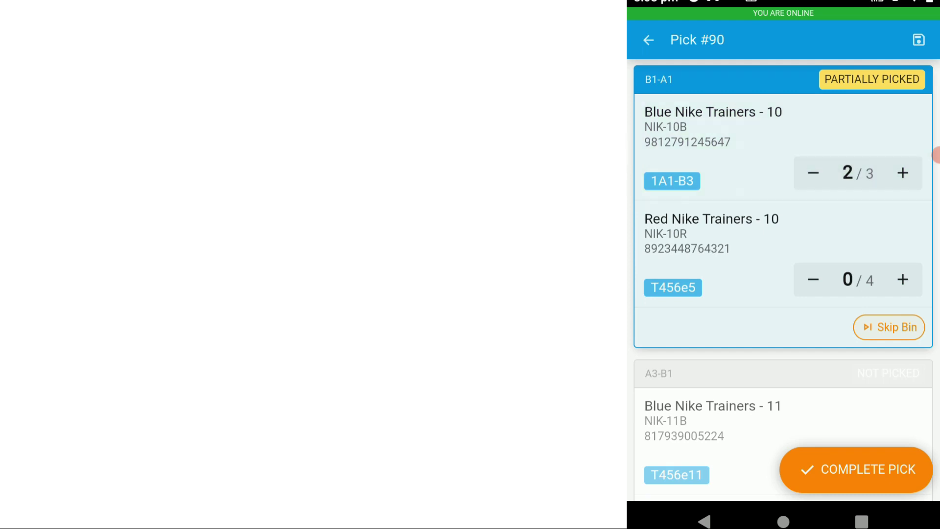
click(936, 154)
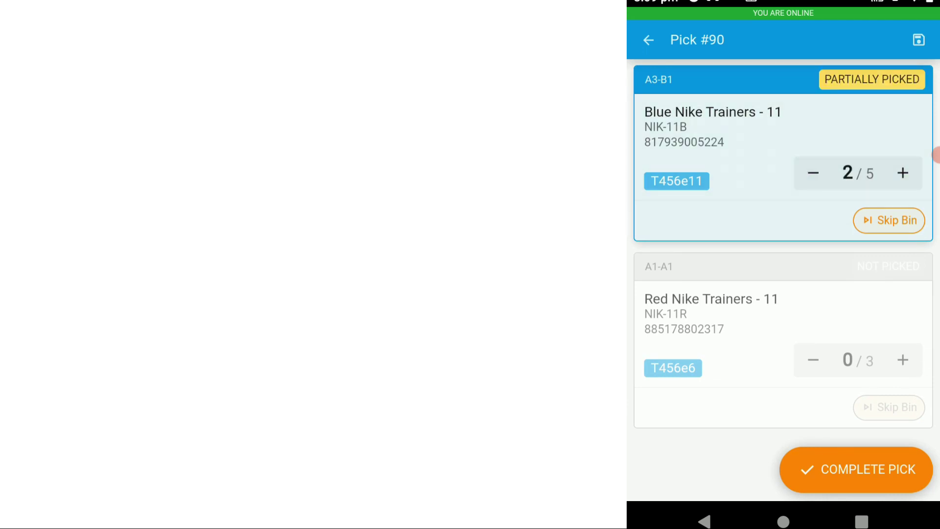
Bring Blue Nike Trainers - 11 to 5/5 after a rejected keypad entry of 20
click(902, 172)
click(902, 173)
click(813, 173)
click(857, 172)
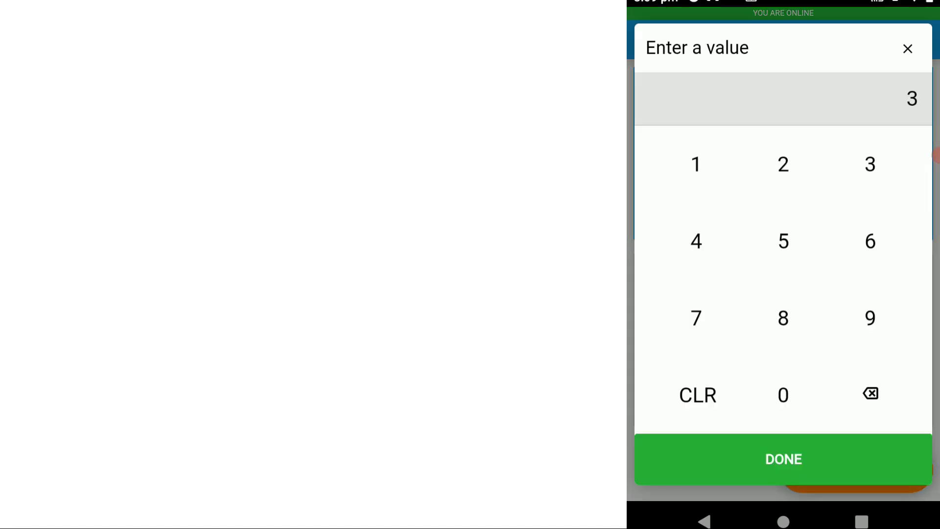
click(783, 164)
click(783, 395)
click(783, 459)
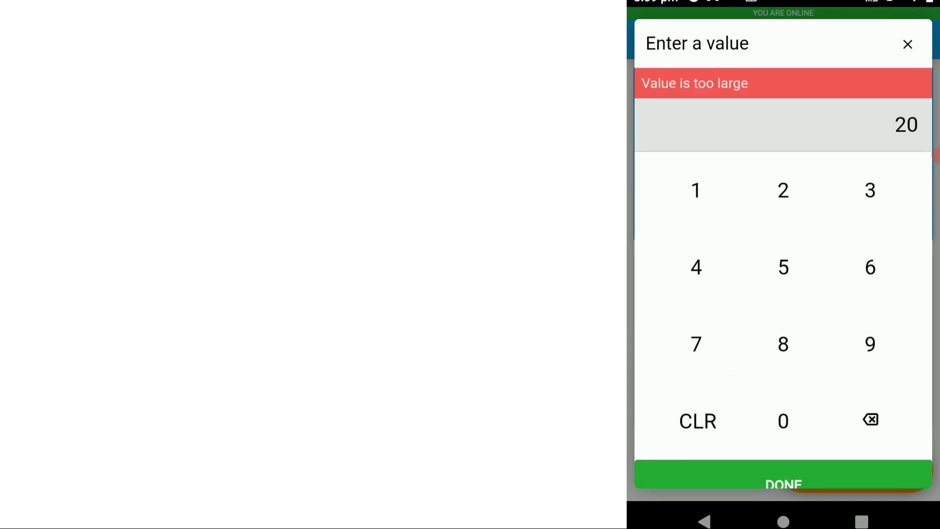
click(907, 44)
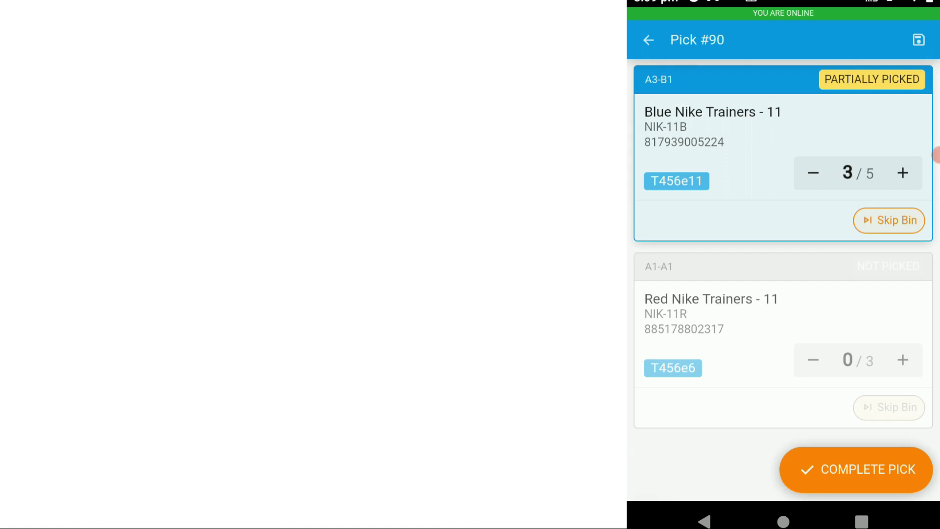
click(902, 173)
click(903, 173)
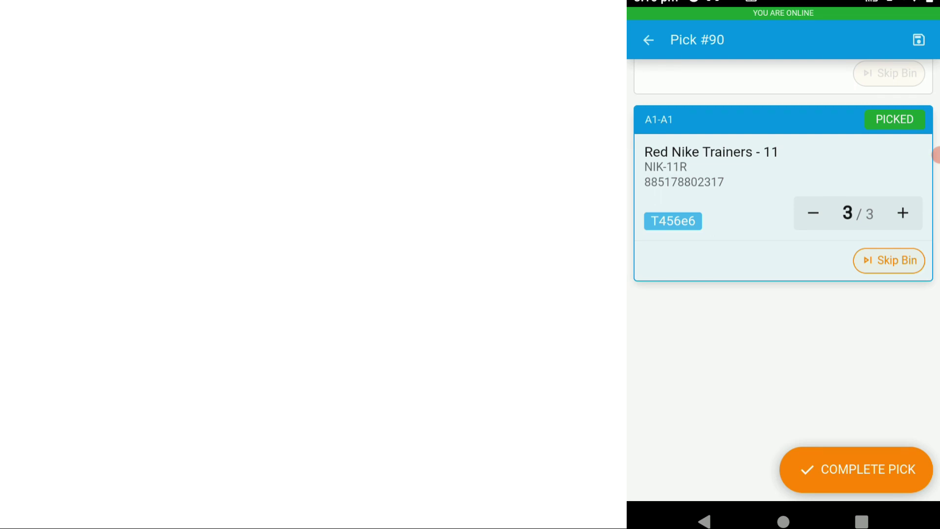
Complete pick #90 and confirm it in the dialog
click(856, 468)
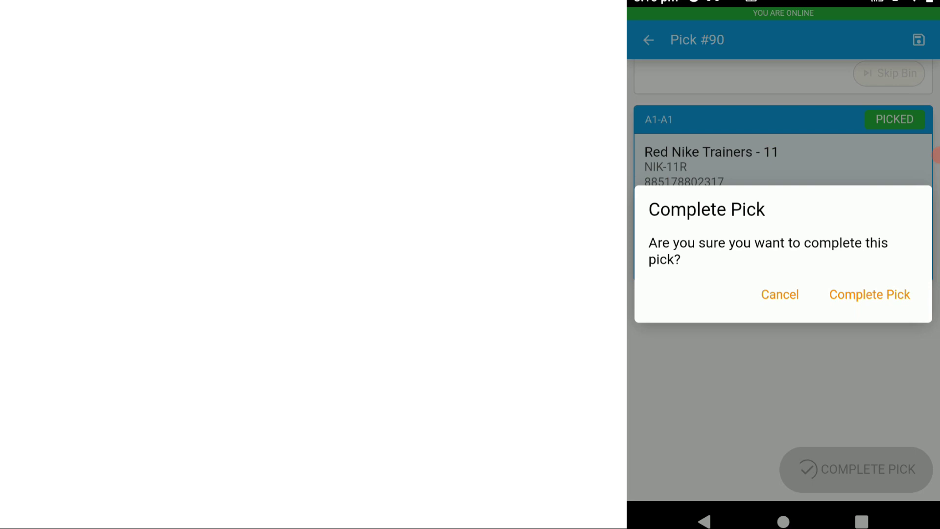
click(869, 294)
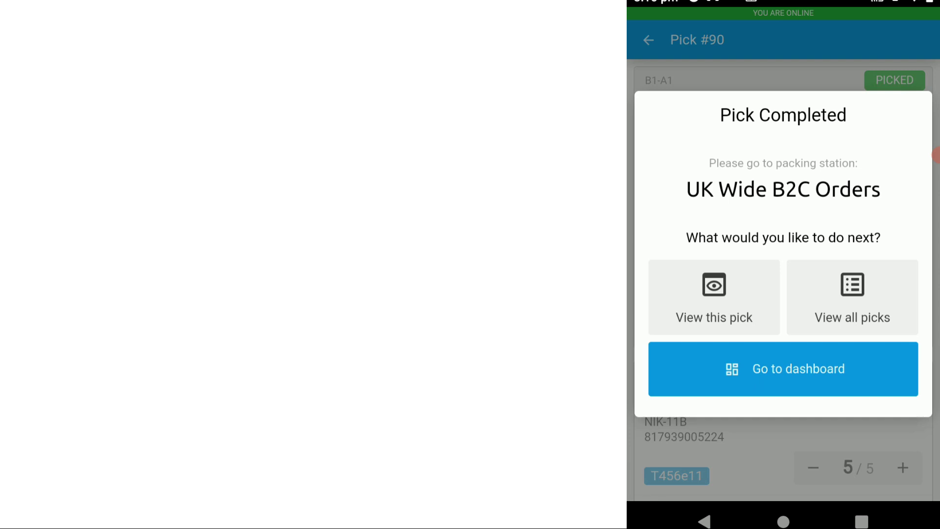
Confirm pick #90 is gone from the picks list, then return to the Dashboard
click(830, 368)
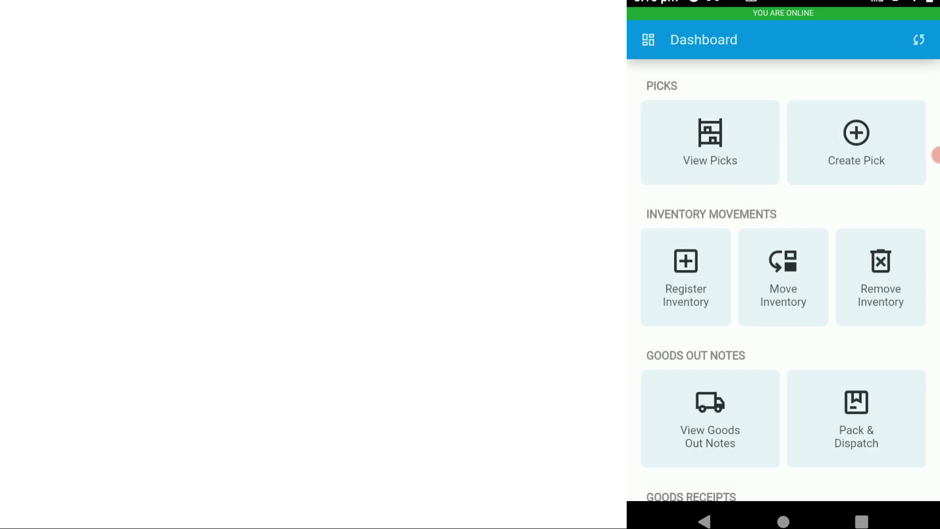
click(710, 142)
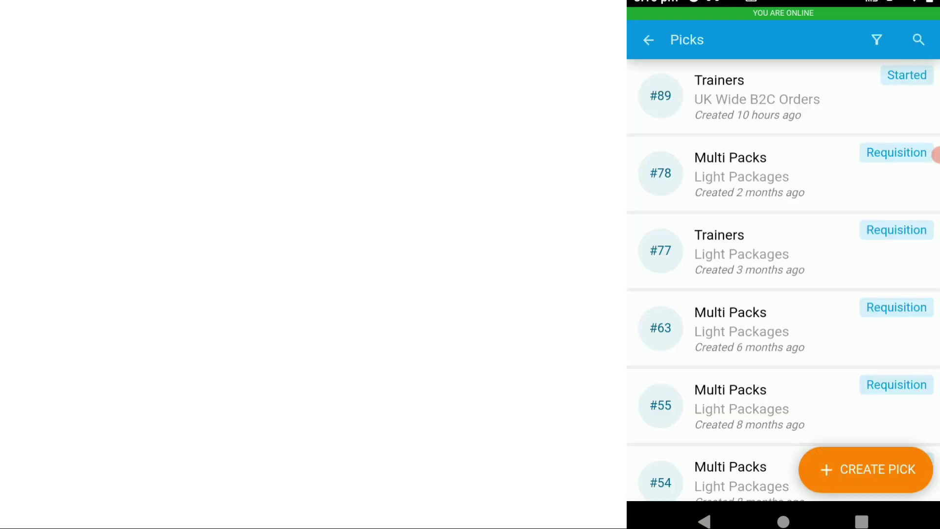
key(Escape)
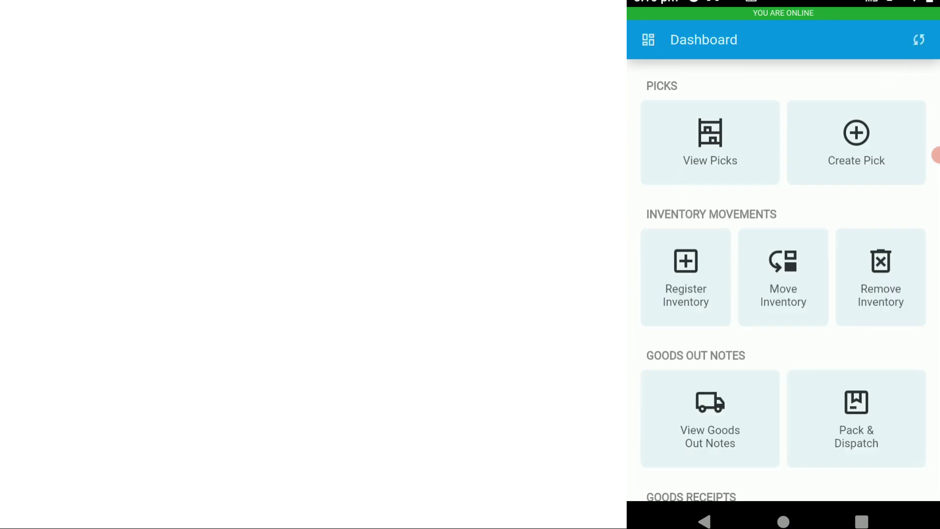